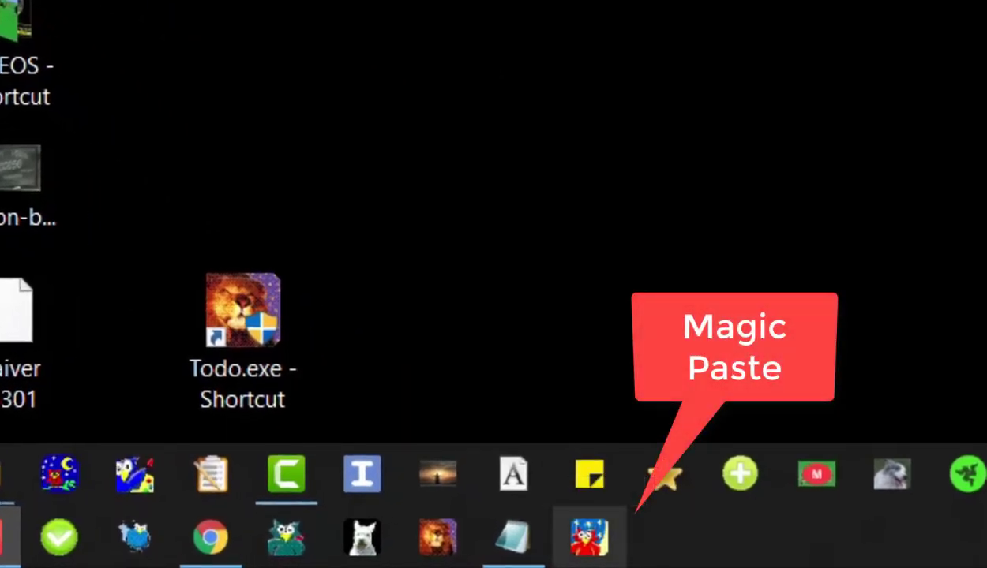
Launch Magic Paste and open the CELLO website stored under the MUSIC hot phrase.
click(589, 537)
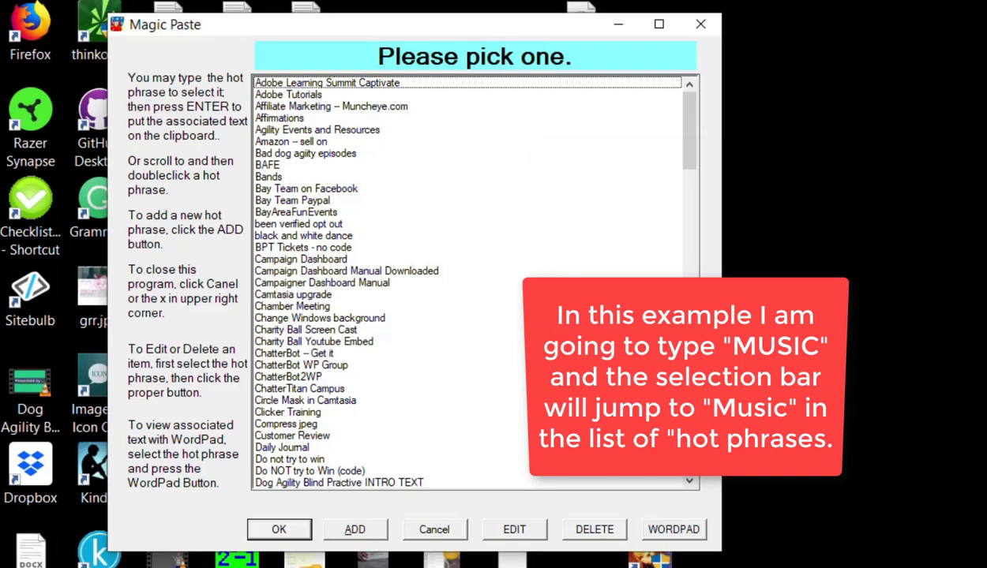
text(MUSIC)
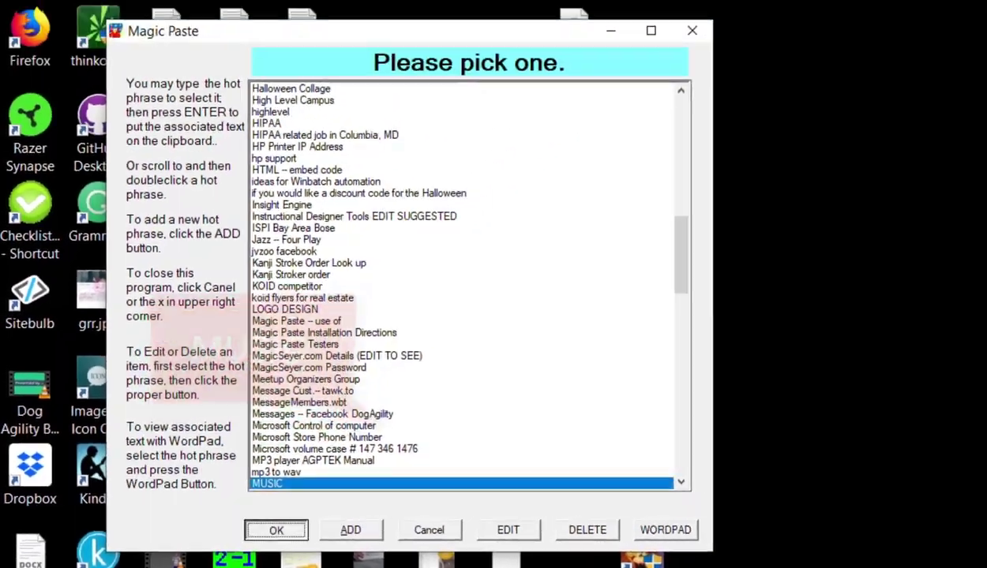
key(Return)
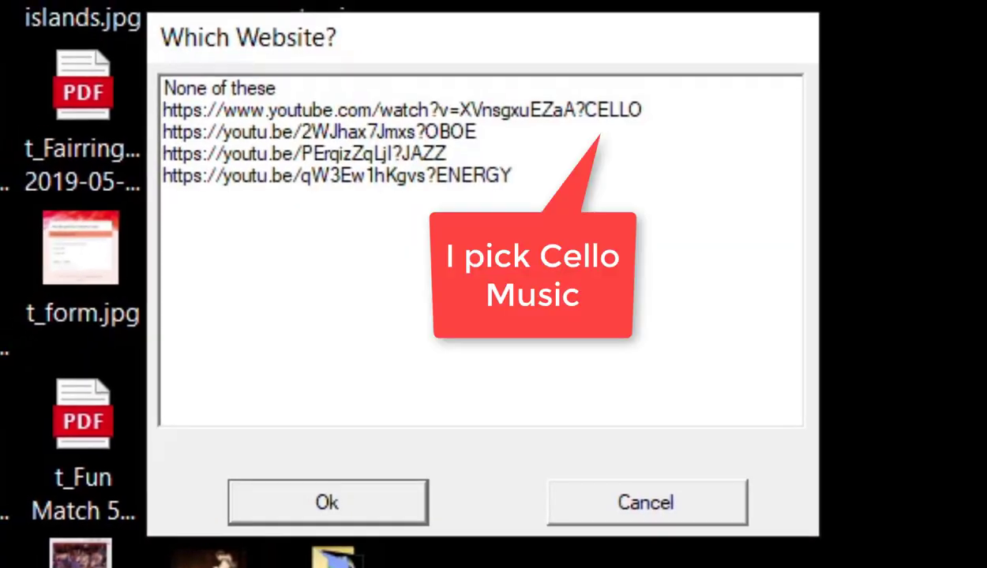
click(401, 109)
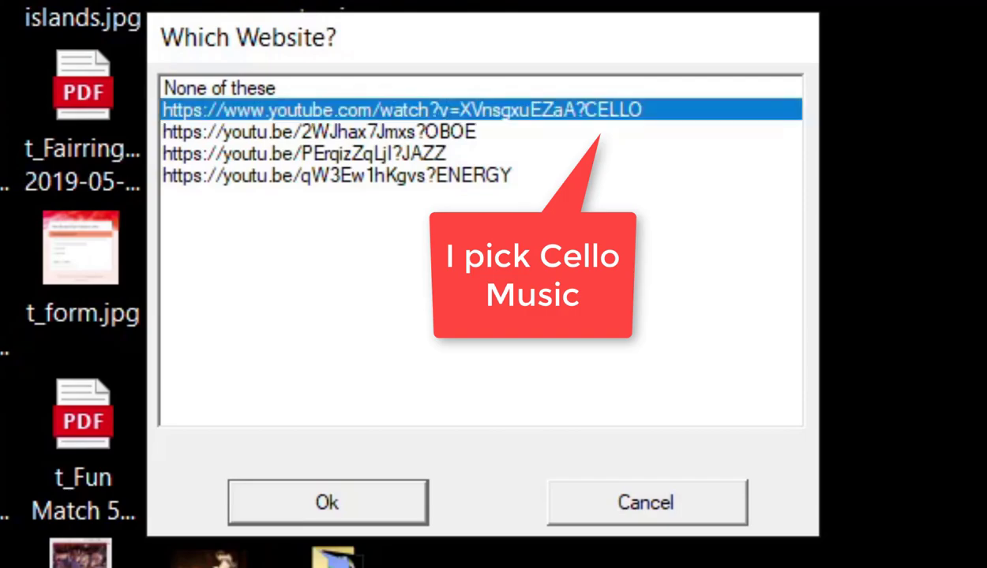
key(Return)
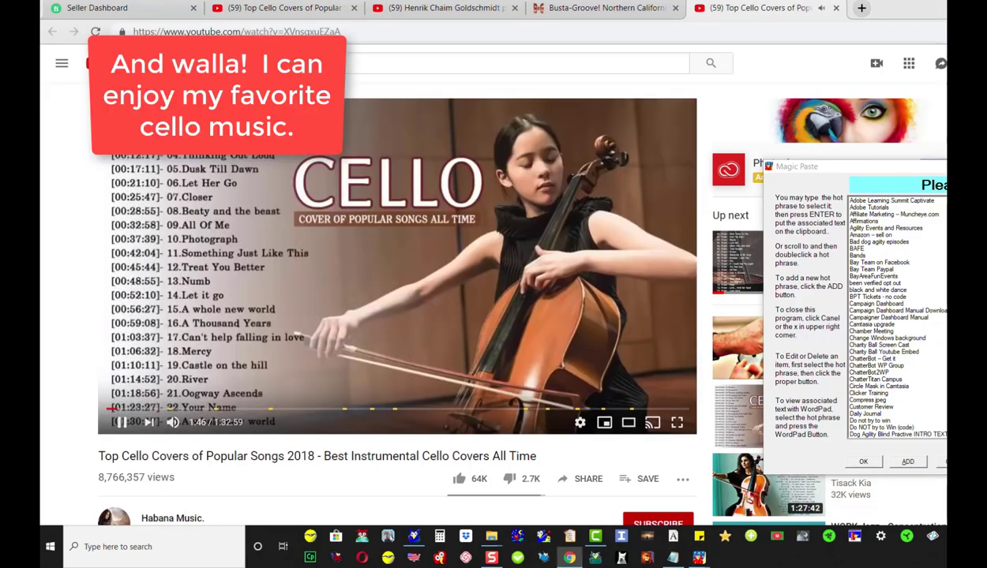
Pause the cello video and open the ENERGY website stored under the MUSIC hot phrase.
drag(907, 175, 864, 69)
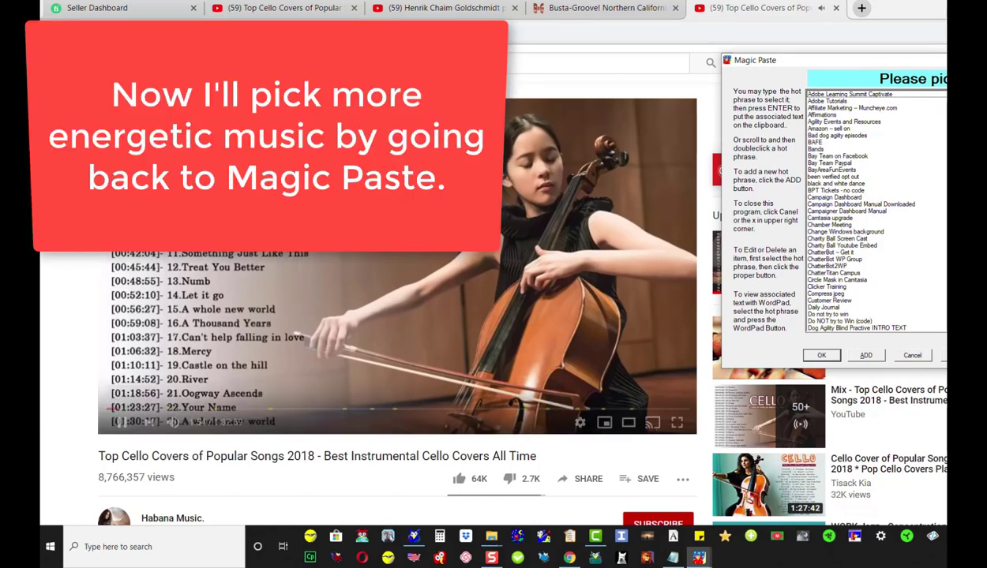
click(122, 422)
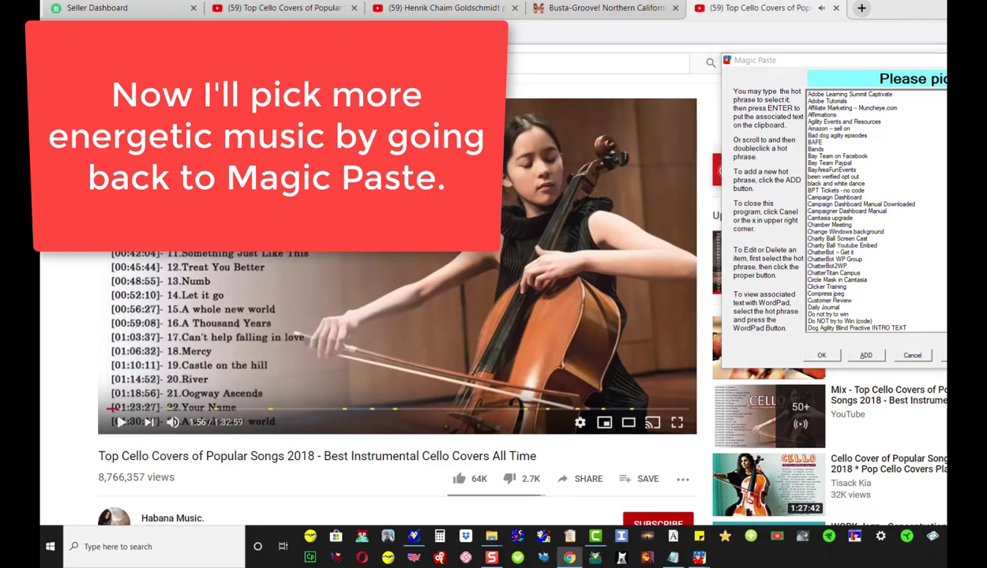
click(845, 233)
text(mu)
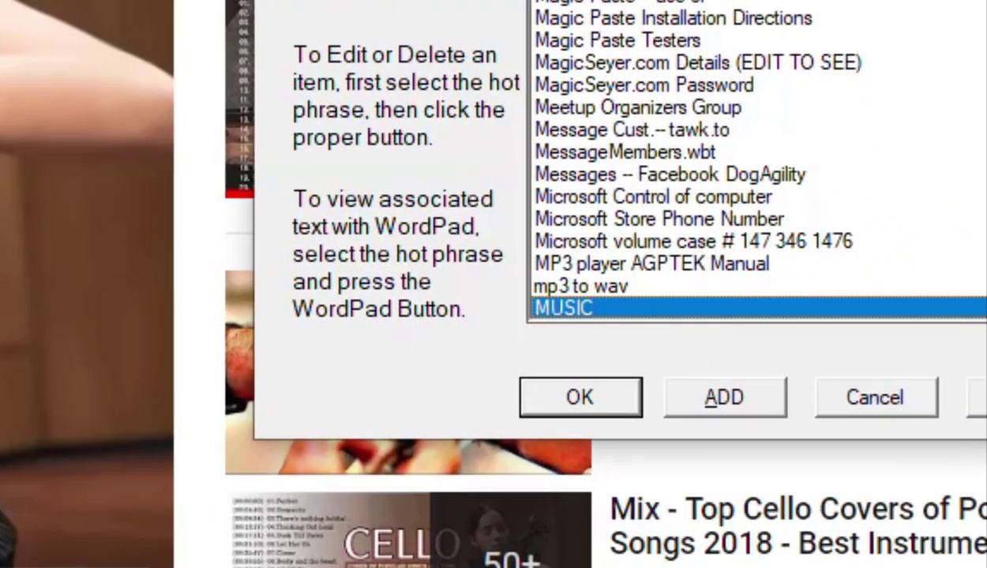
key(Return)
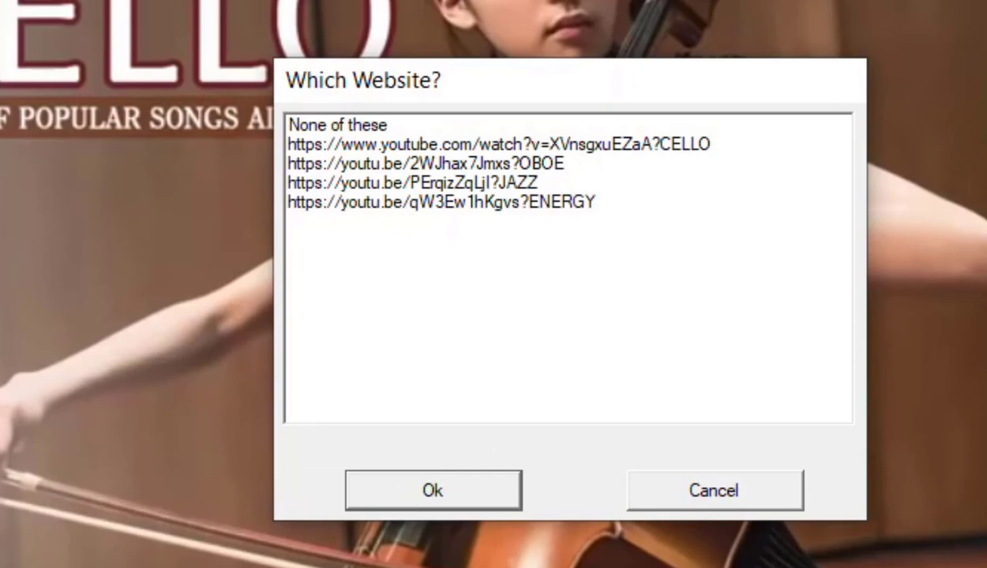
click(441, 203)
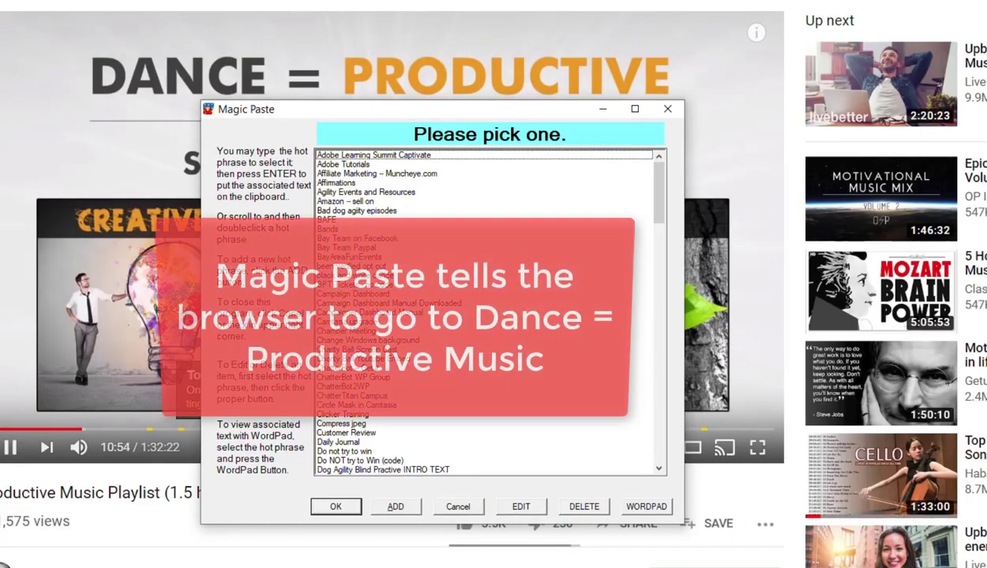
Pause the productive music video and open the bayteam.org PREMIUMS_AVAILABLE_RIGHT_NOW link from the Agility Events and Resources hot phrase.
drag(331, 109, 983, 151)
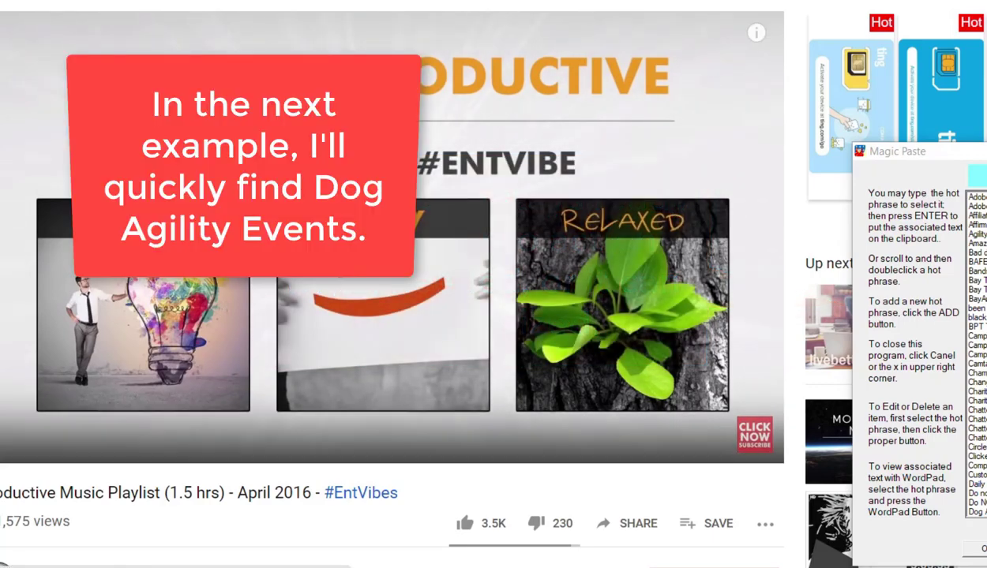
click(10, 447)
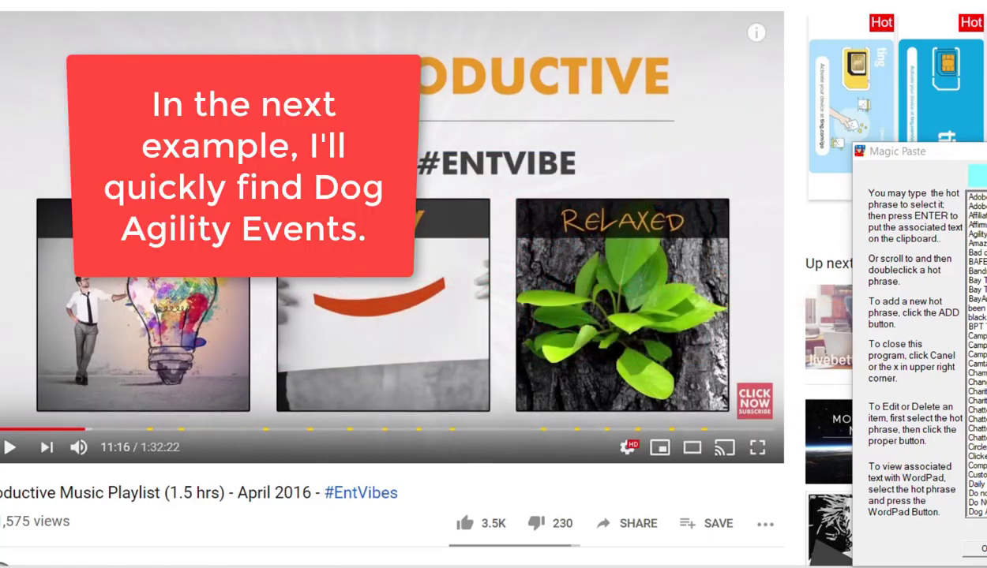
drag(984, 154, 660, 83)
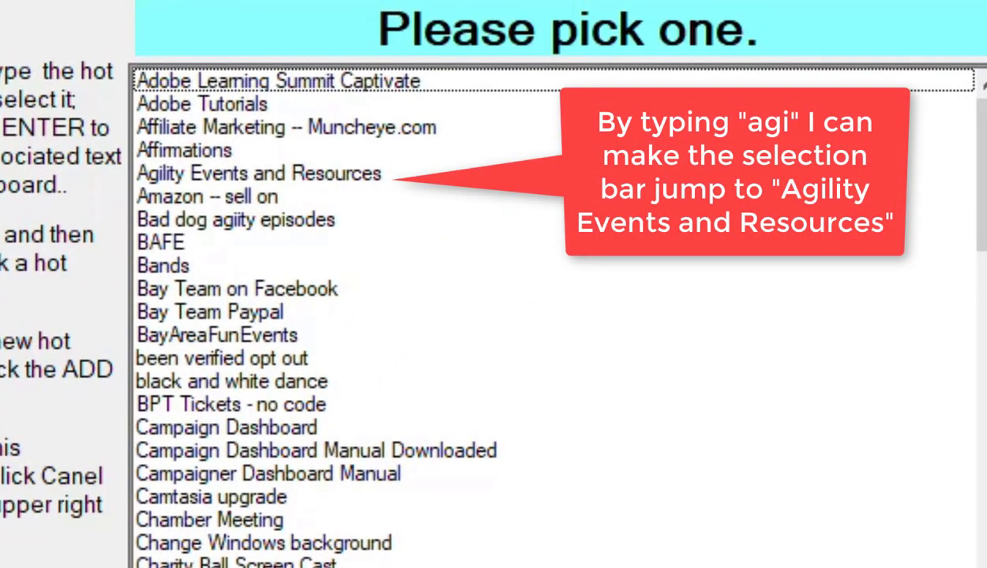
text(agi)
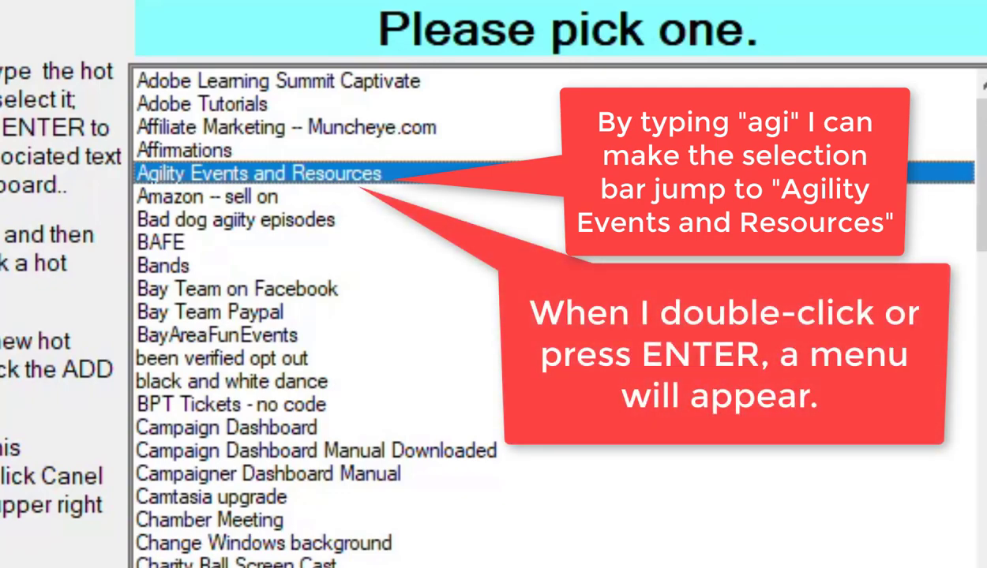
key(Return)
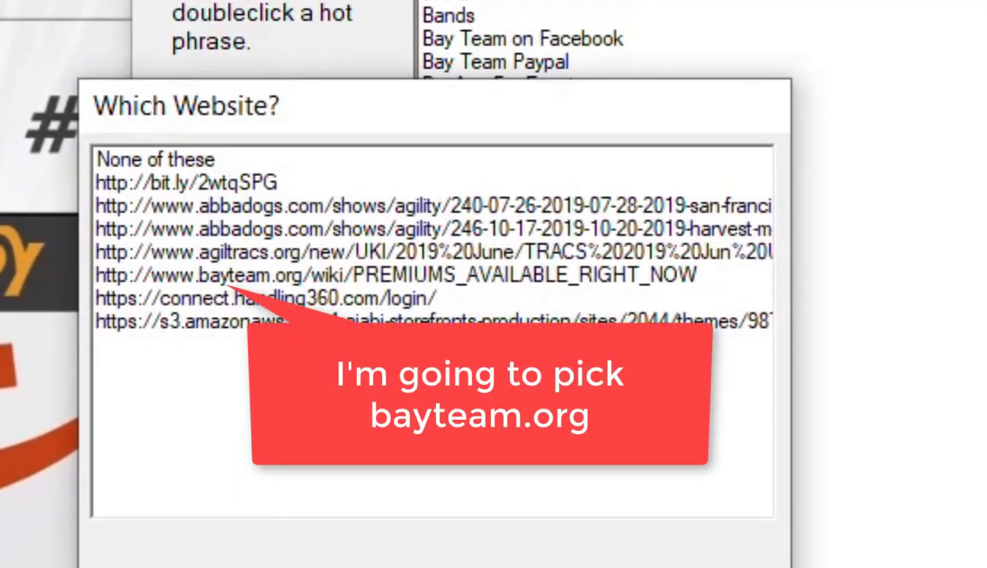
click(237, 275)
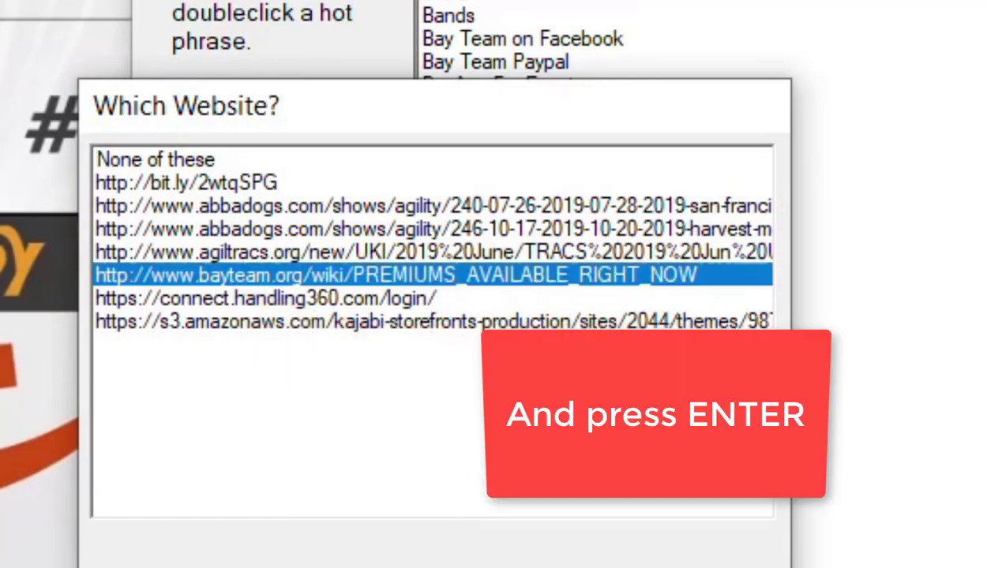
key(Return)
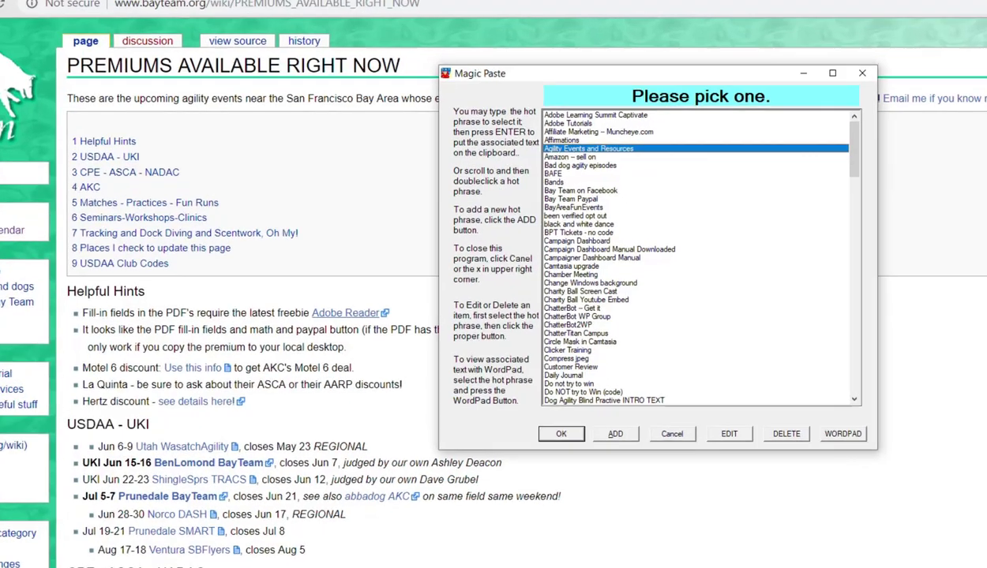
Open the To Do hot phrase for editing, look through its associated text, and close it.
text(to)
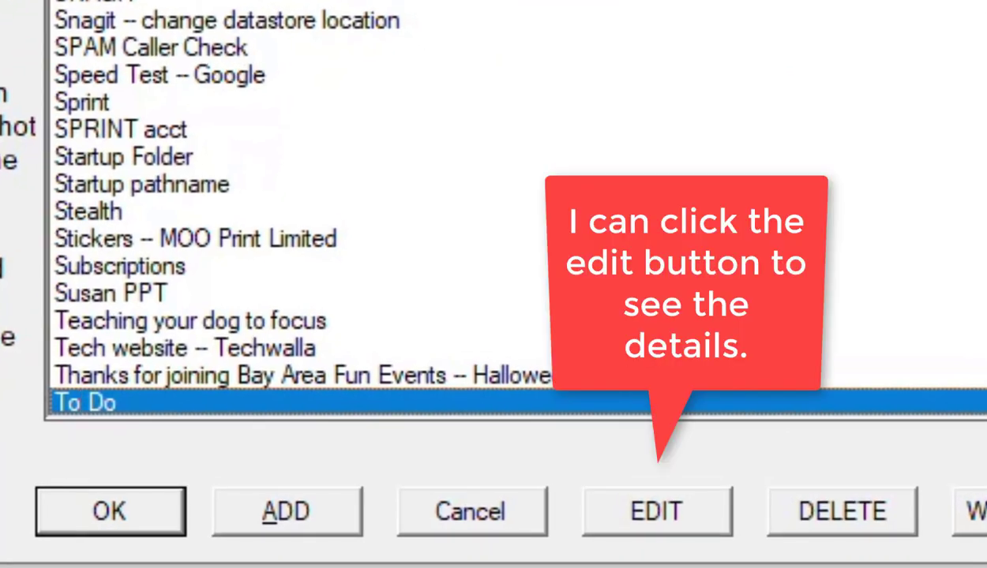
click(656, 511)
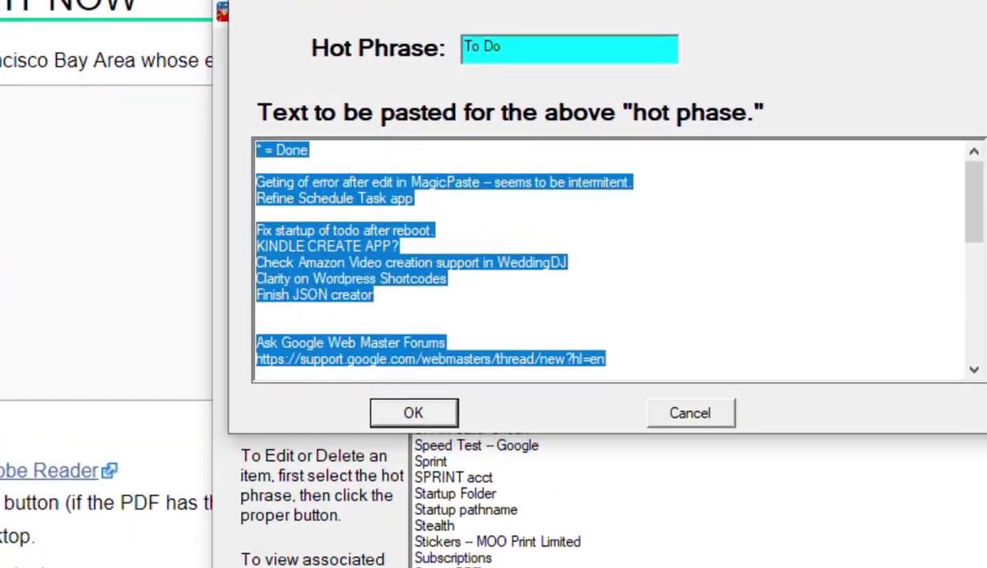
scroll(591, 299, down, 2)
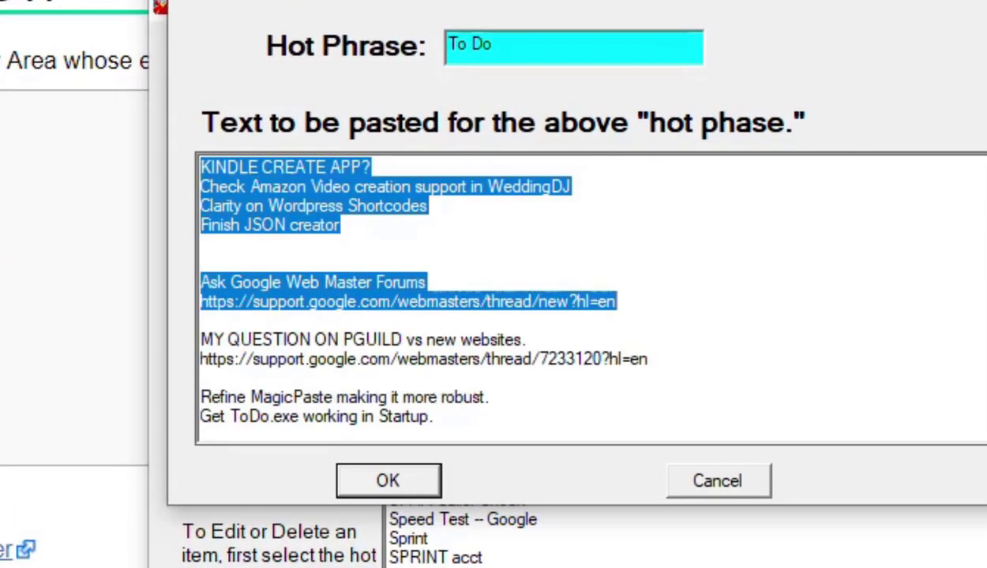
scroll(407, 298, up, 2)
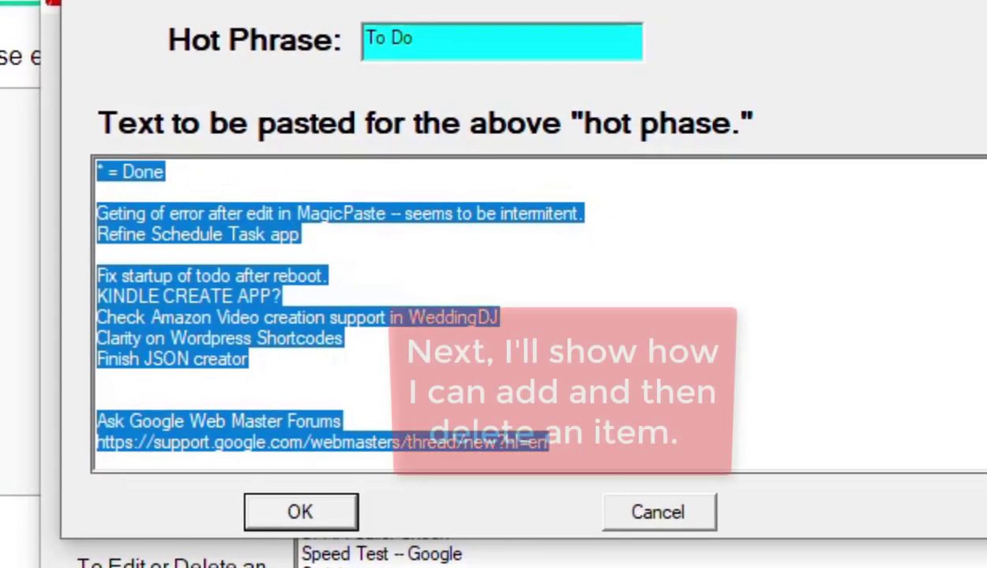
key(Tab)
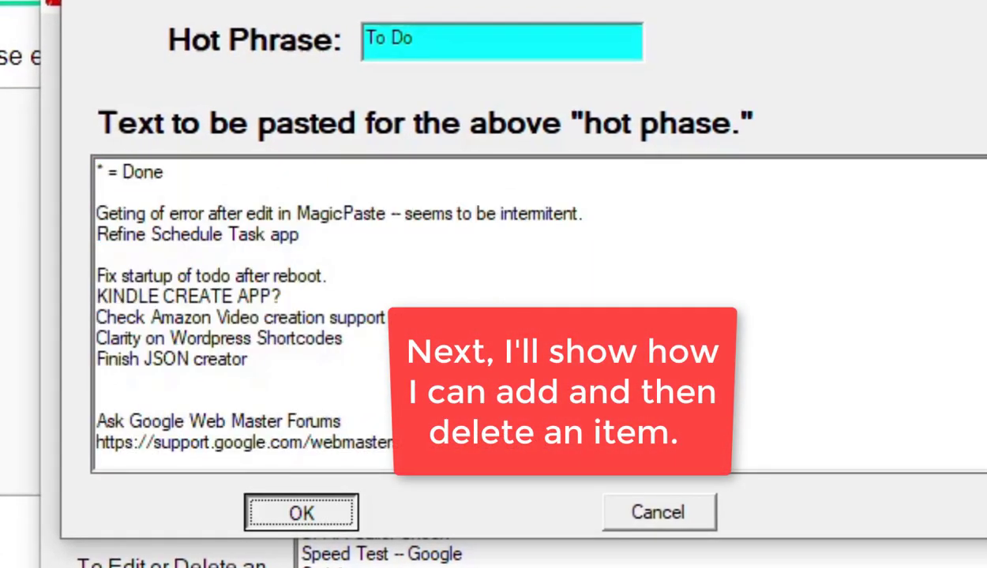
key(Return)
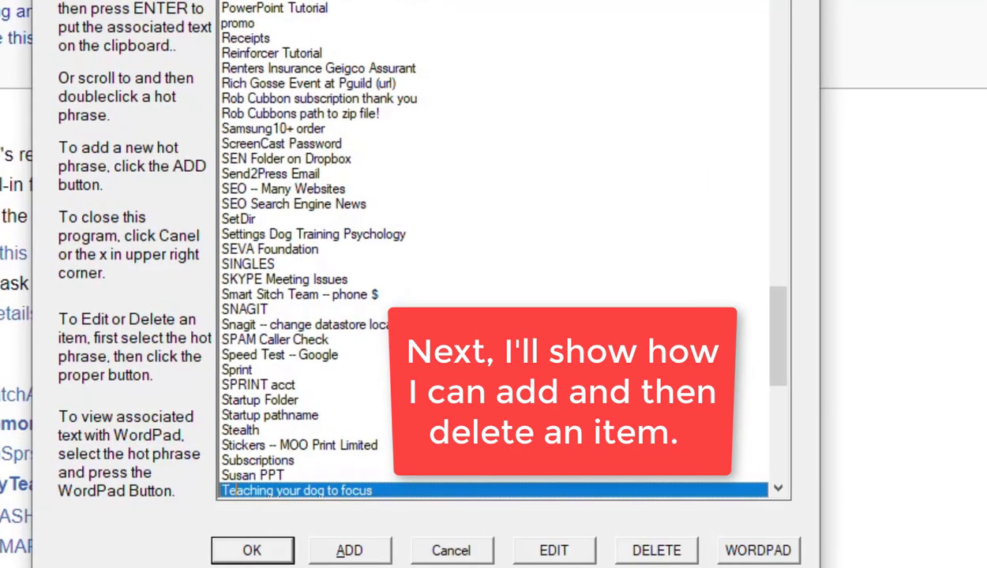
Add a new hot phrase TEST with the associated text "This is a test.".
key(alt+a)
key(Return)
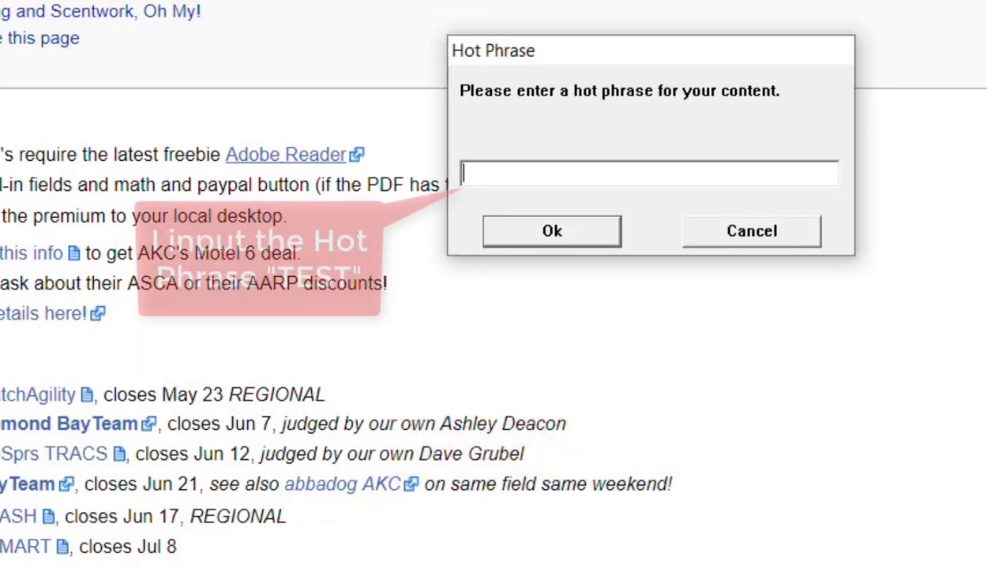
text(TEST)
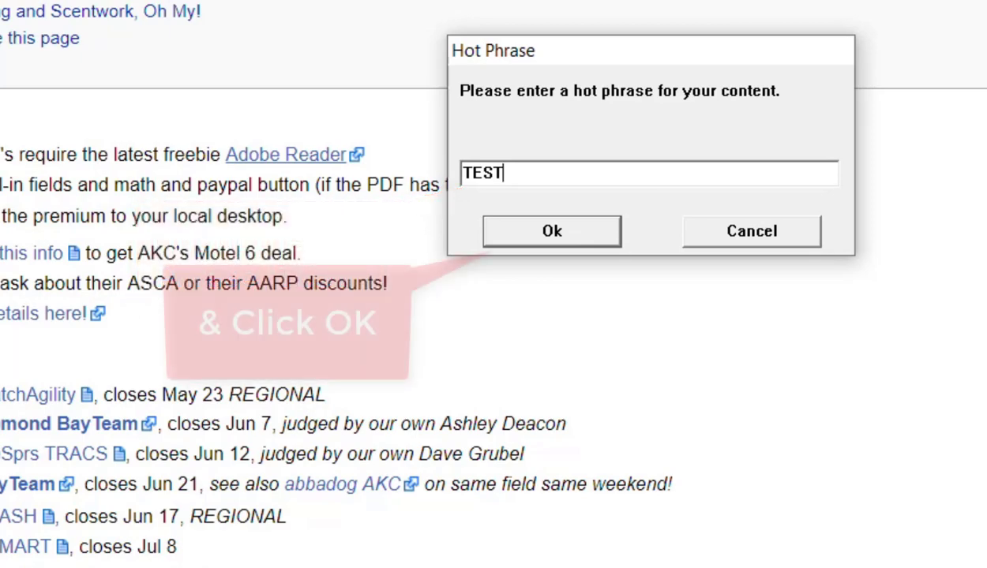
key(Return)
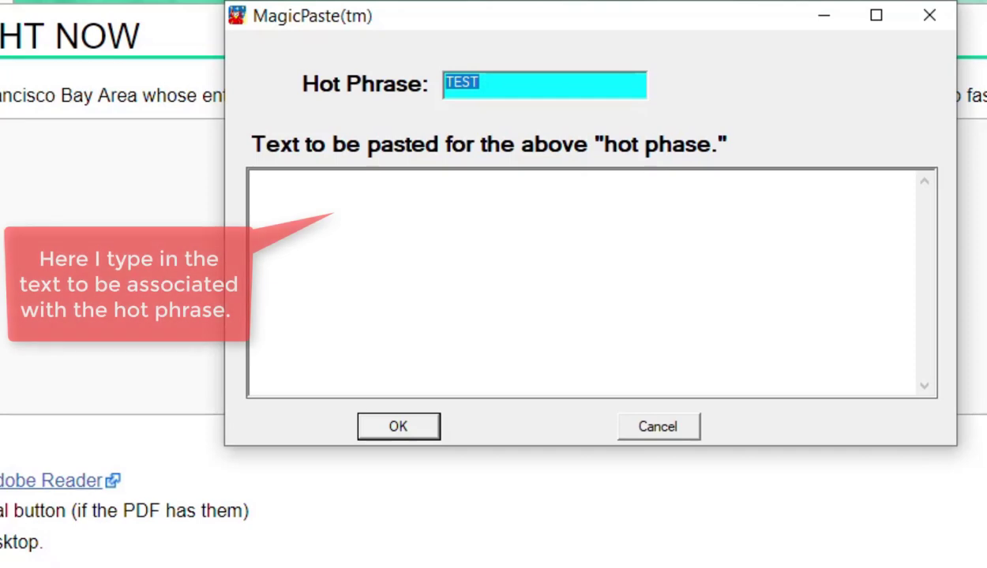
click(251, 180)
text(This is)
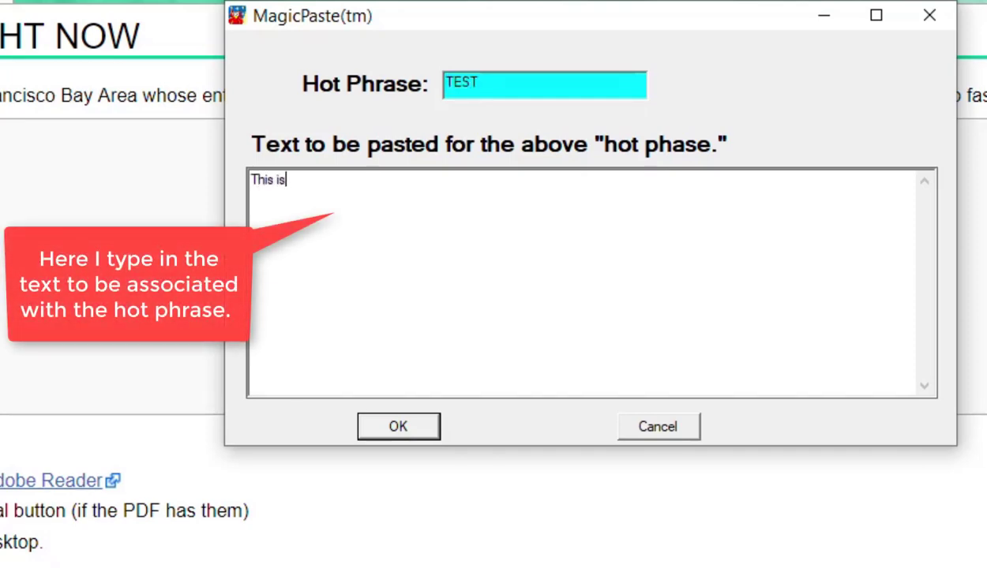
text( a test.)
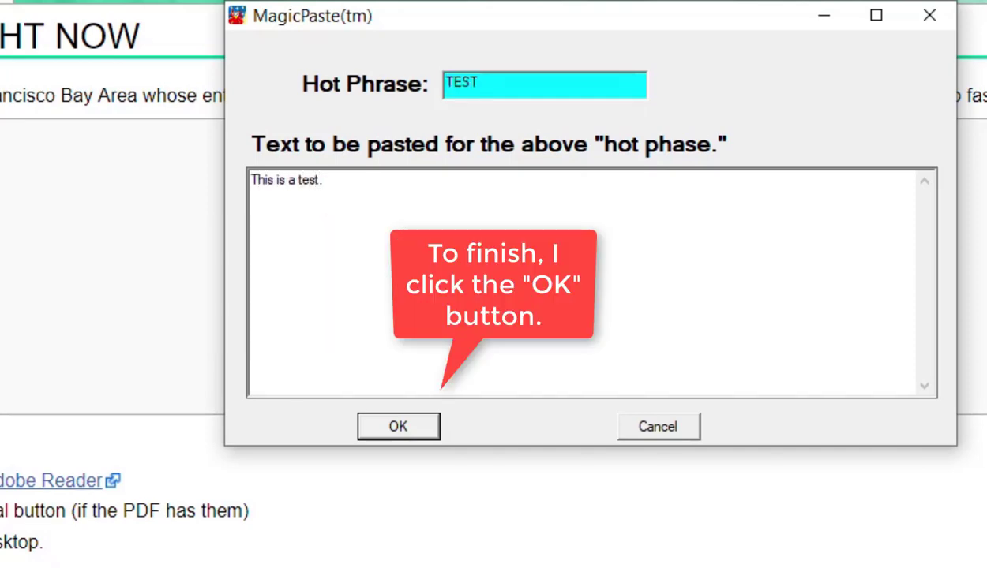
click(398, 426)
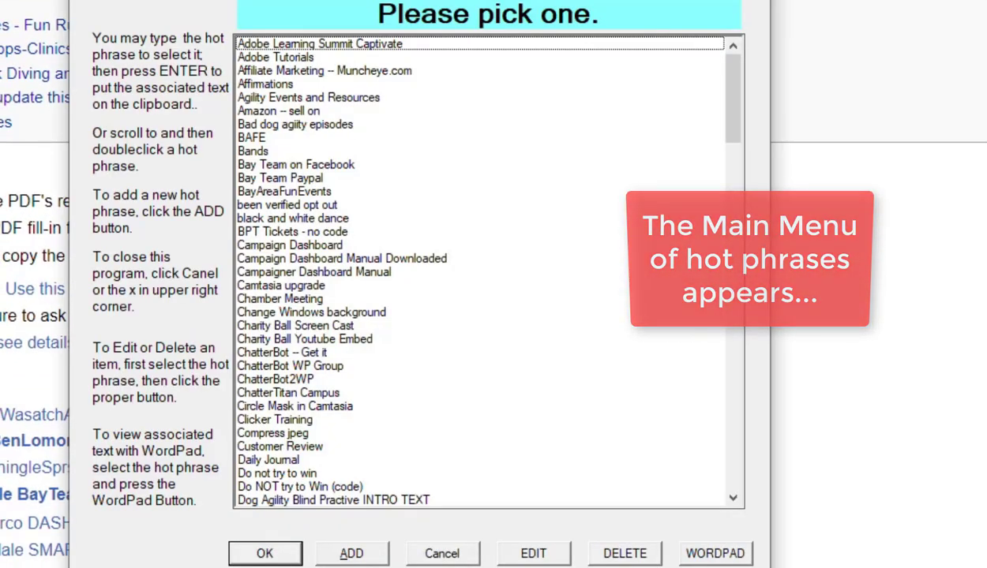
Edit the TEST hot phrase, adding the second line "Line 2 added in edit mode." to its associated text.
text(Test)
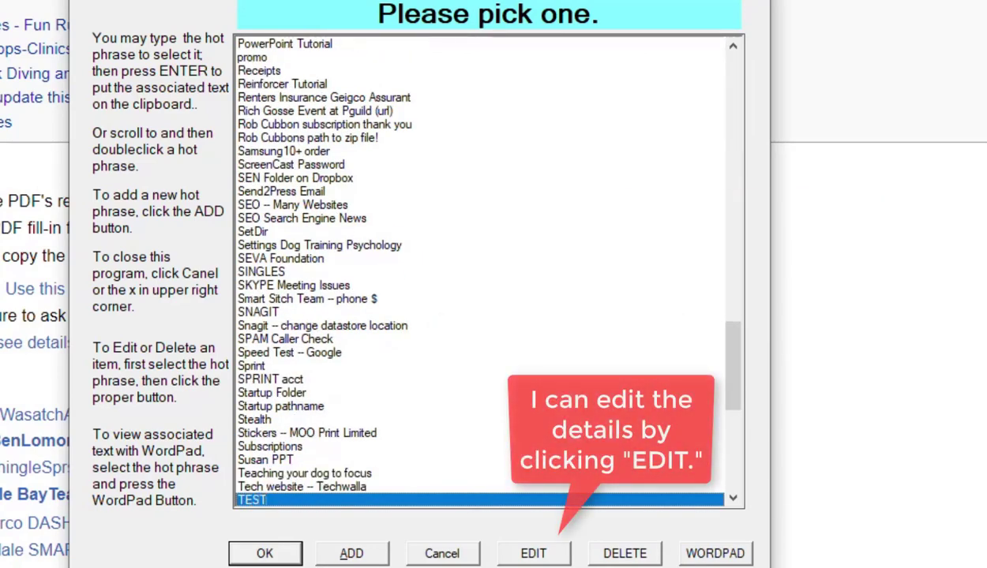
click(533, 553)
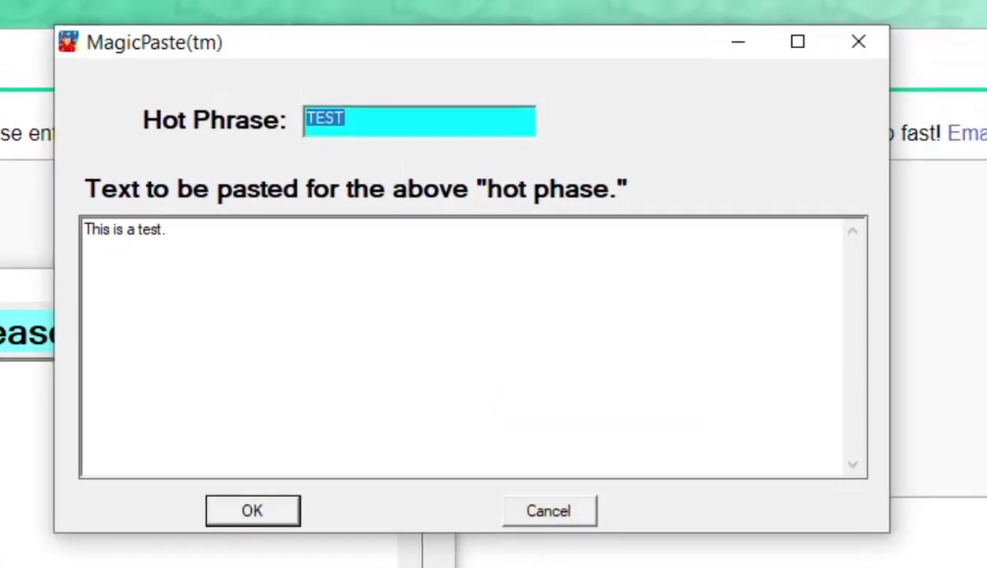
key(Tab)
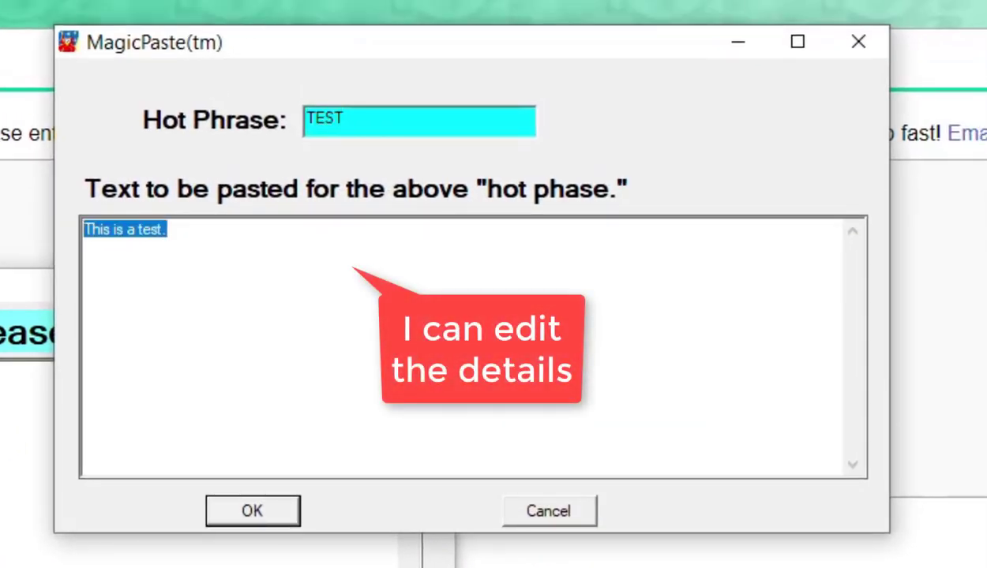
click(166, 230)
key(Return)
text(Line)
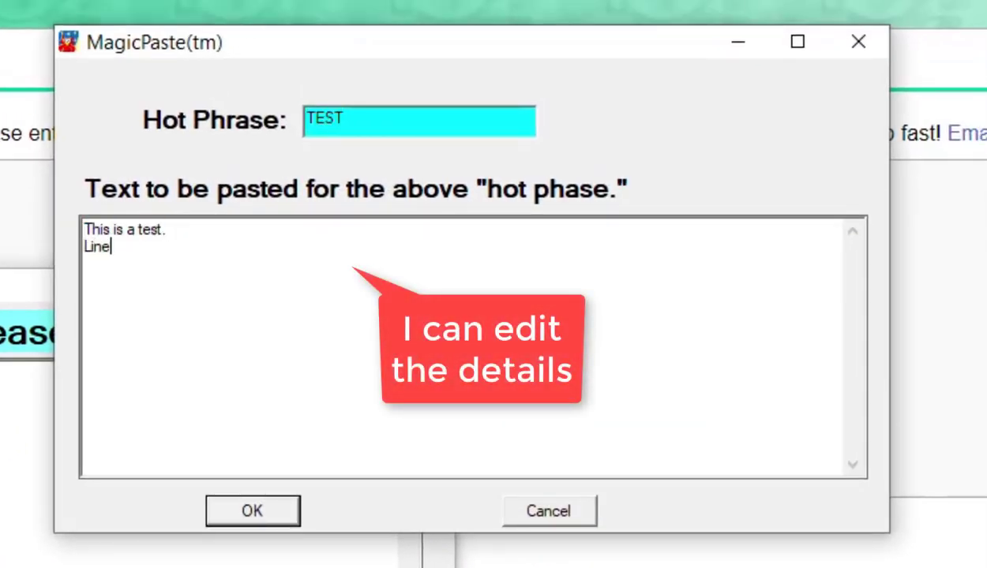
text( 2 added )
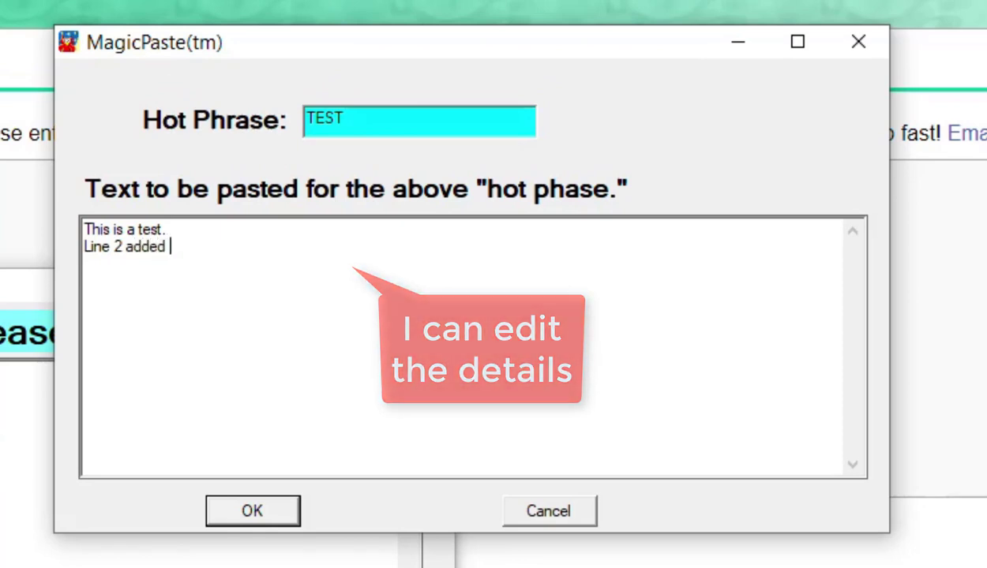
text(in edit mode)
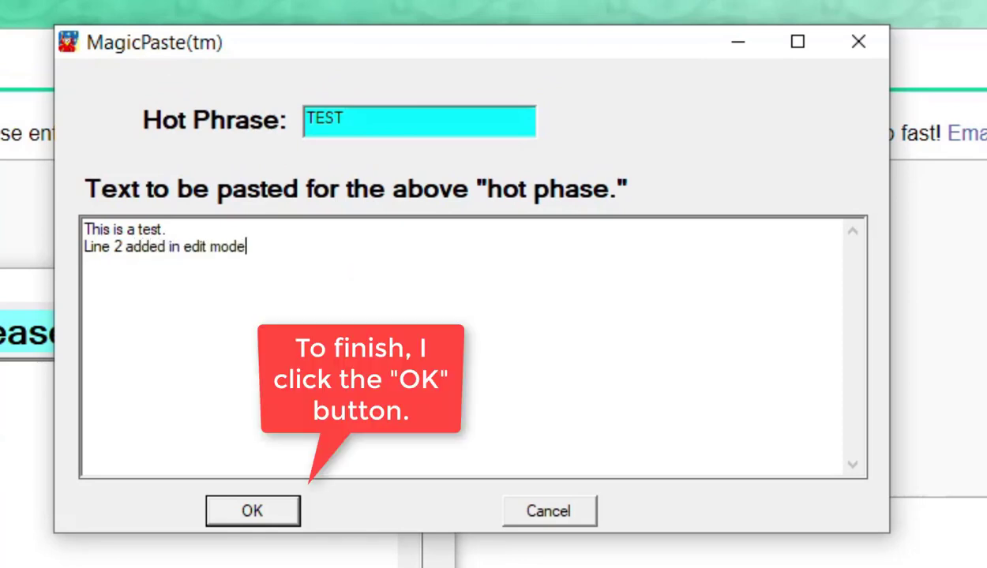
text(.)
click(251, 511)
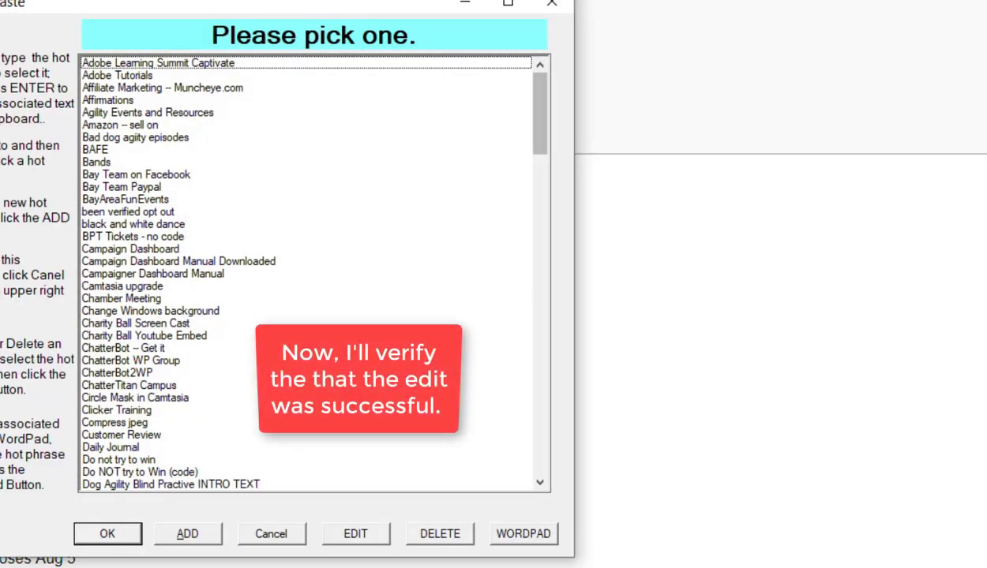
Open the TEST hot phrase again to check its associated text, and close it.
text(test)
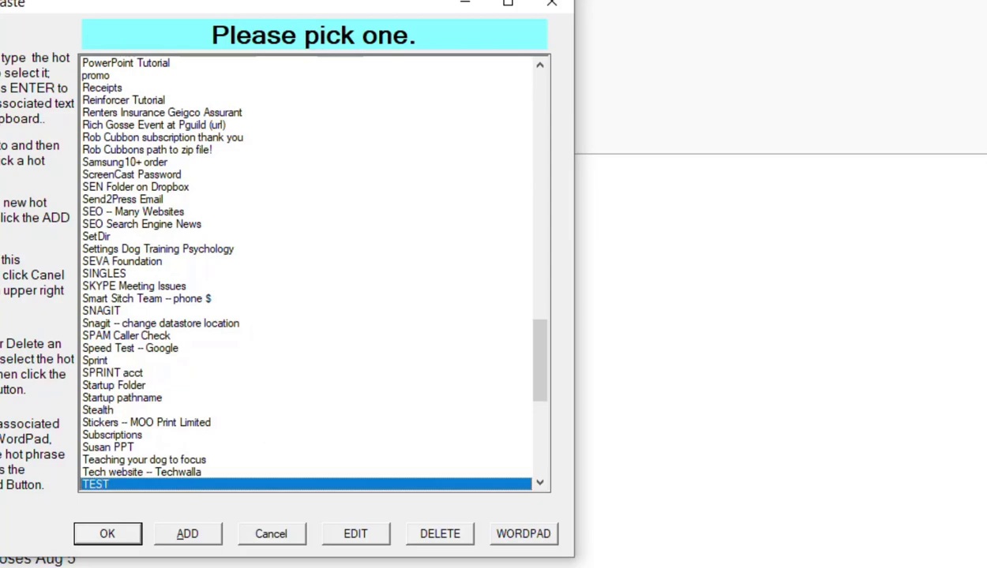
key(Return)
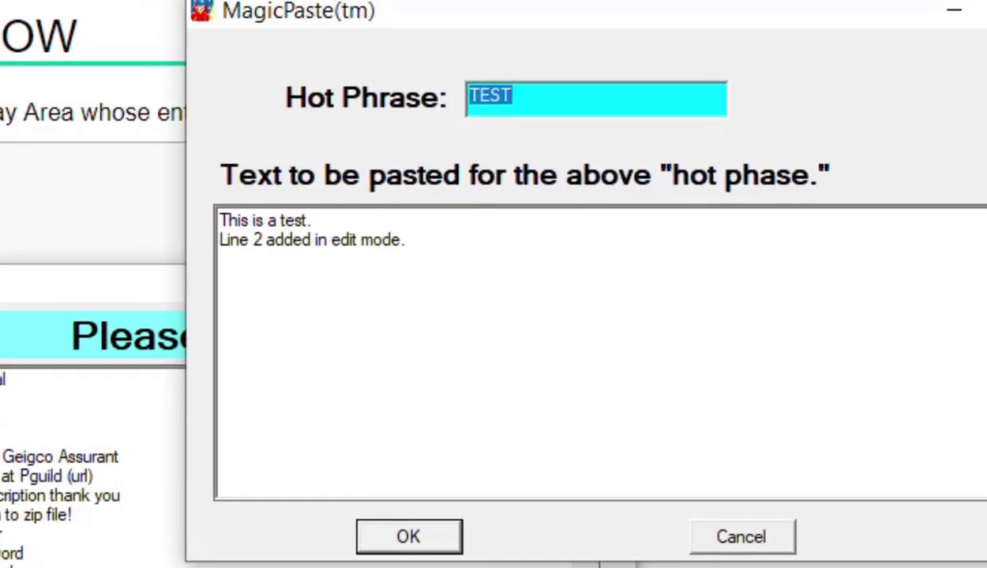
key(Return)
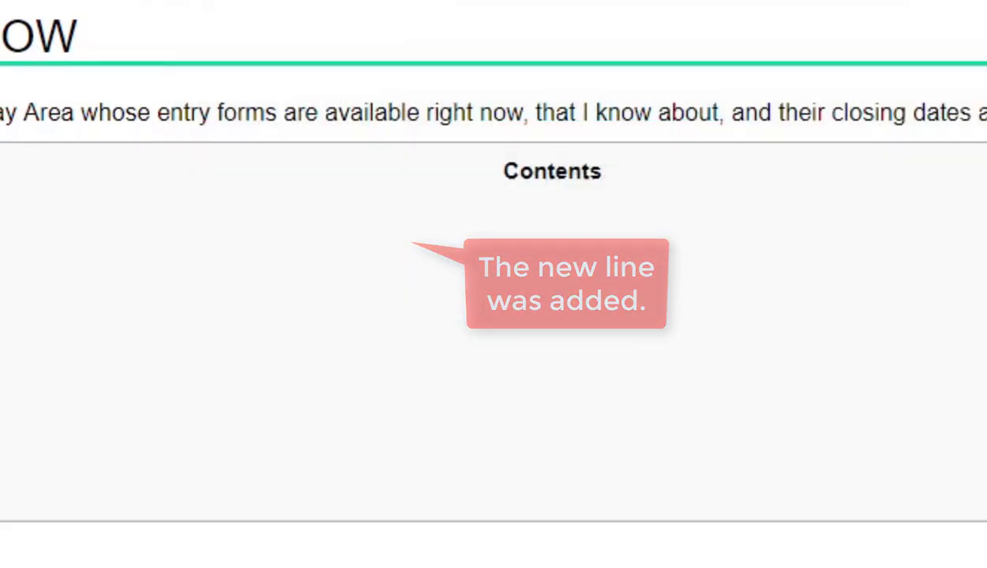
Reopen the hot phrase list and delete the TEST hot phrase with all its related data.
key(ctrl+alt+m)
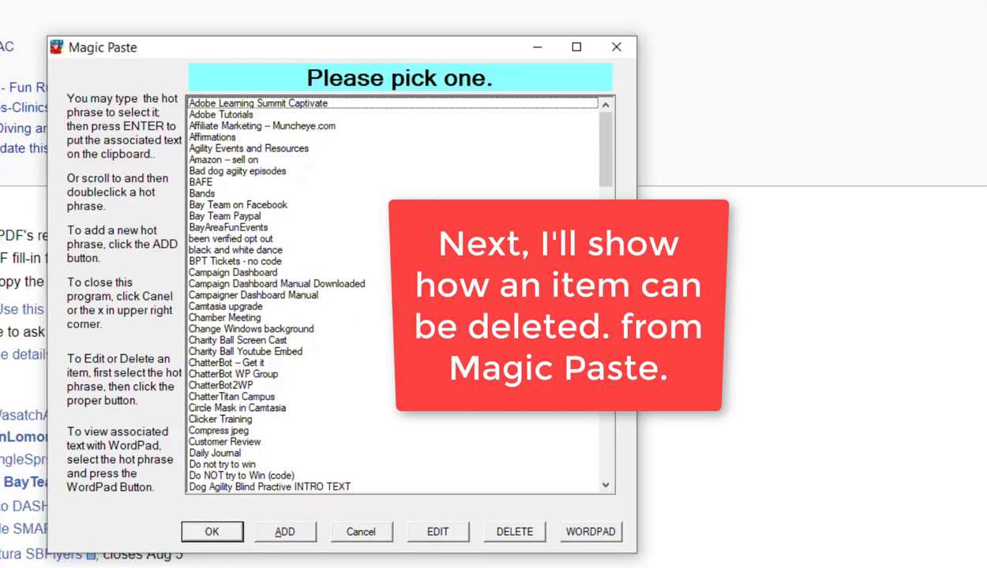
text(test)
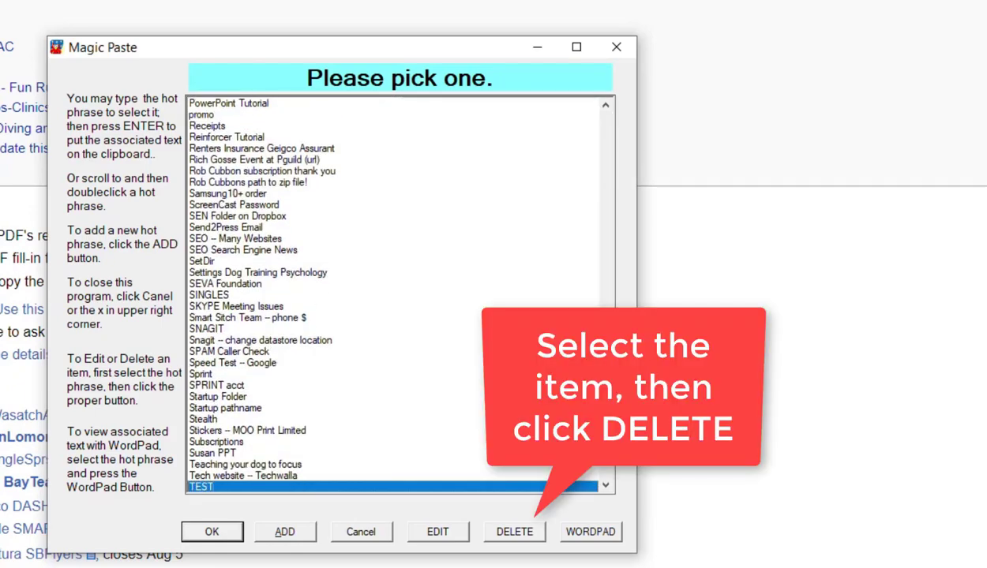
click(514, 531)
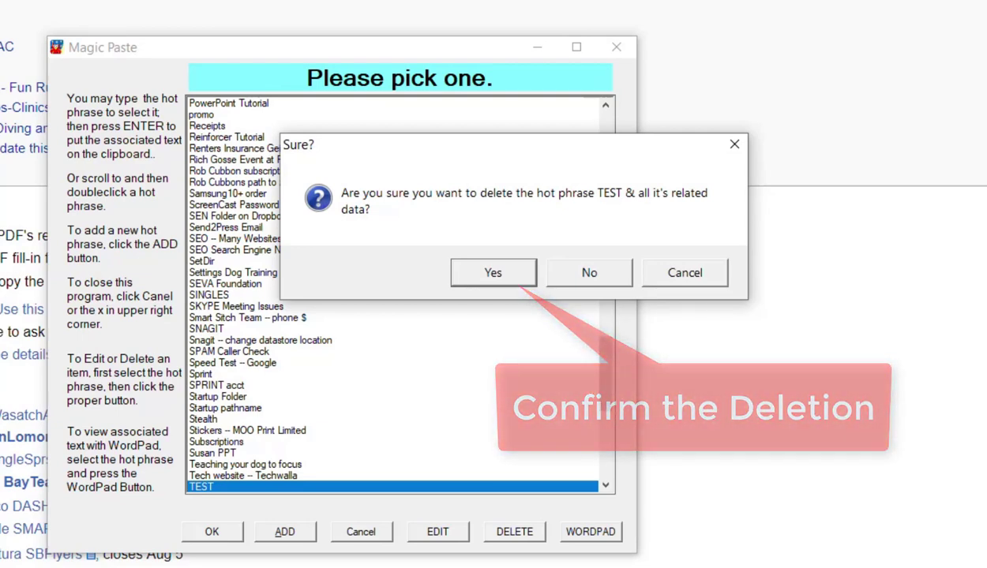
key(Return)
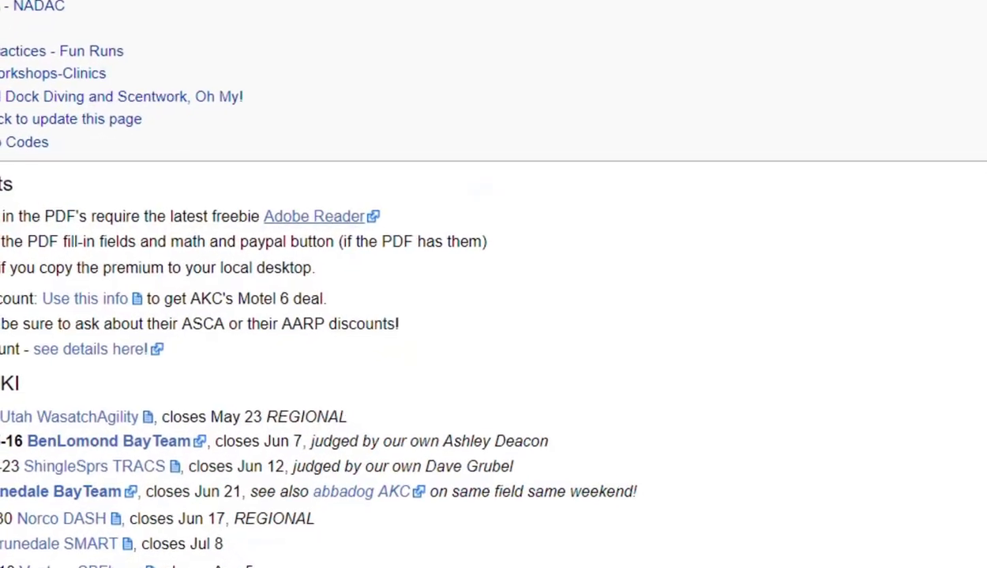
Reopen the hot phrase list and look through the stored hot phrases from beginning to end.
key(ctrl+alt+v)
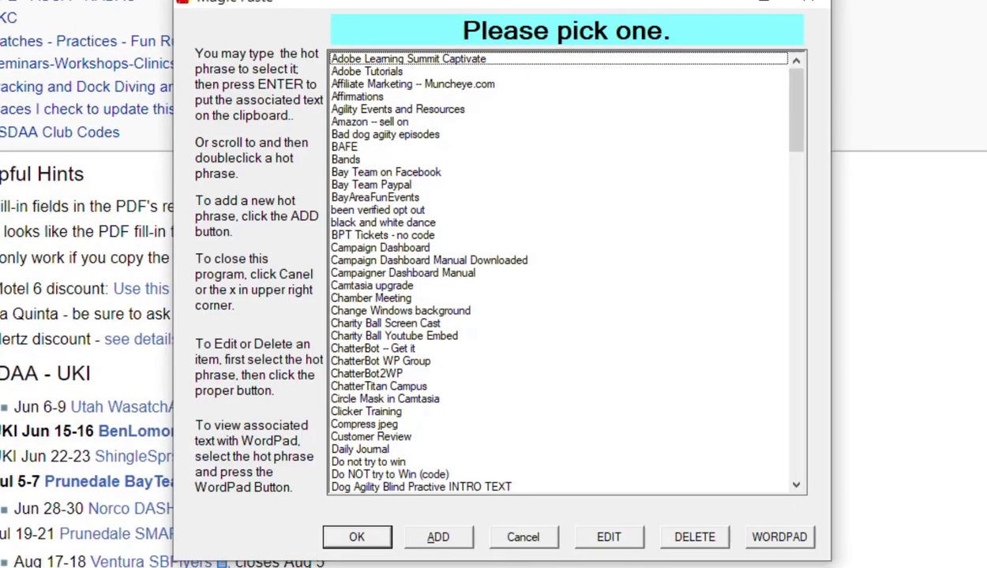
drag(796, 110, 796, 361)
scroll(566, 273, down, 8)
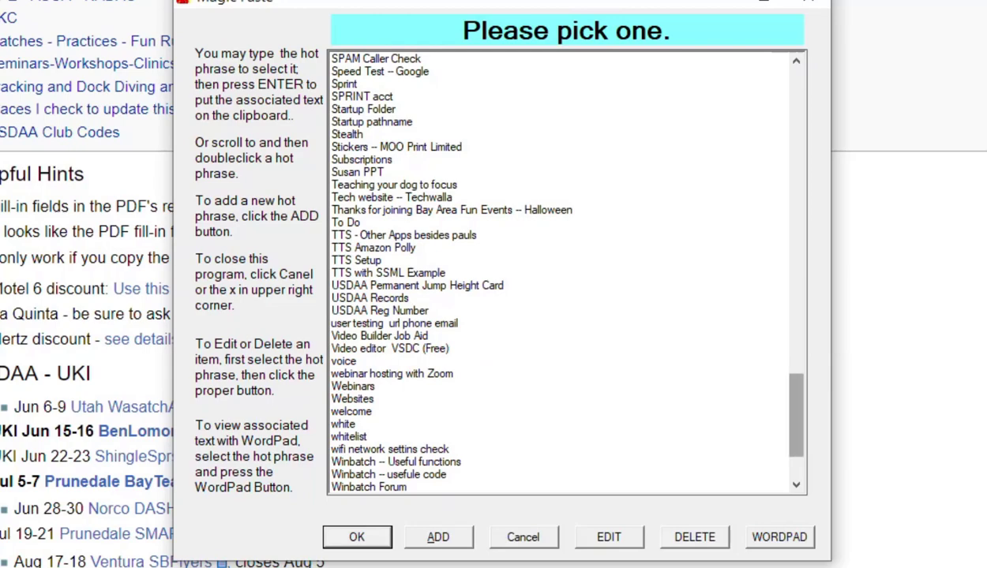
drag(796, 414, 796, 110)
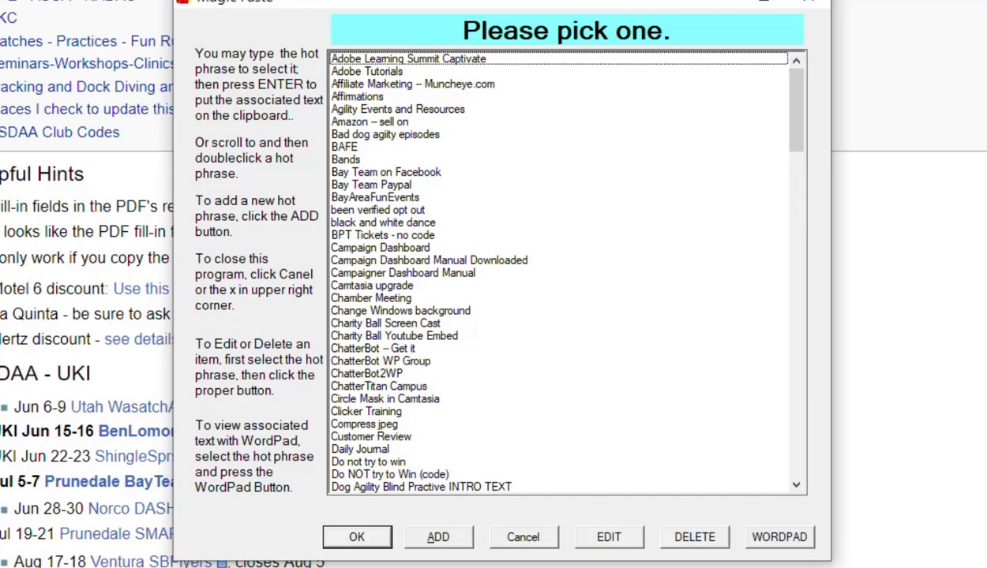
scroll(565, 273, down, 1)
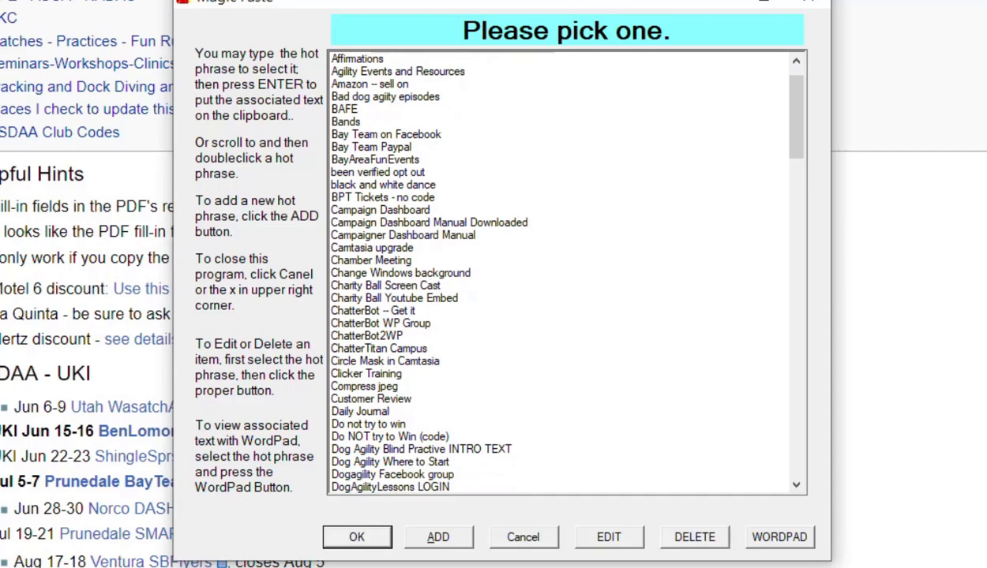
scroll(564, 272, up, 1)
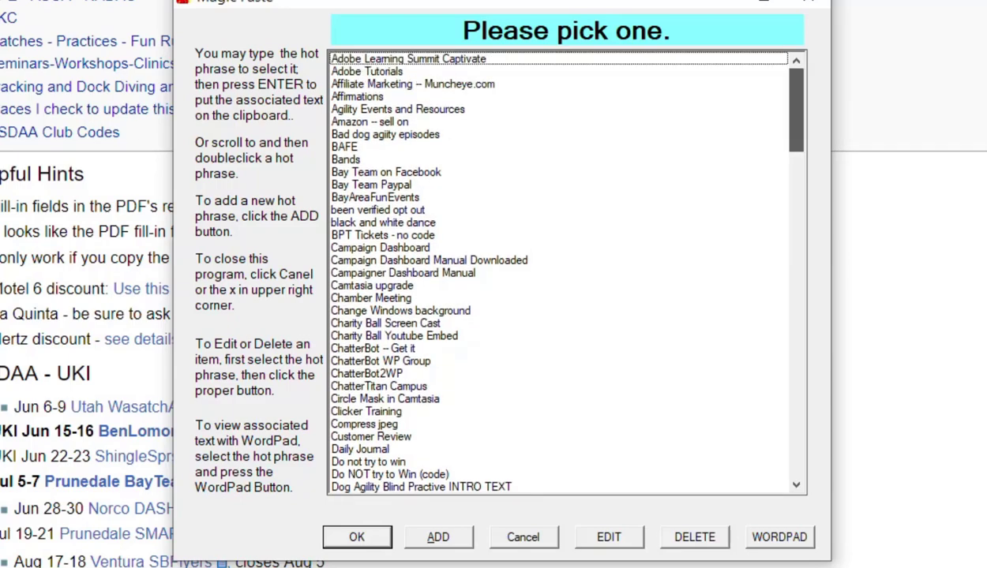
scroll(564, 272, down, 7)
scroll(565, 272, down, 10)
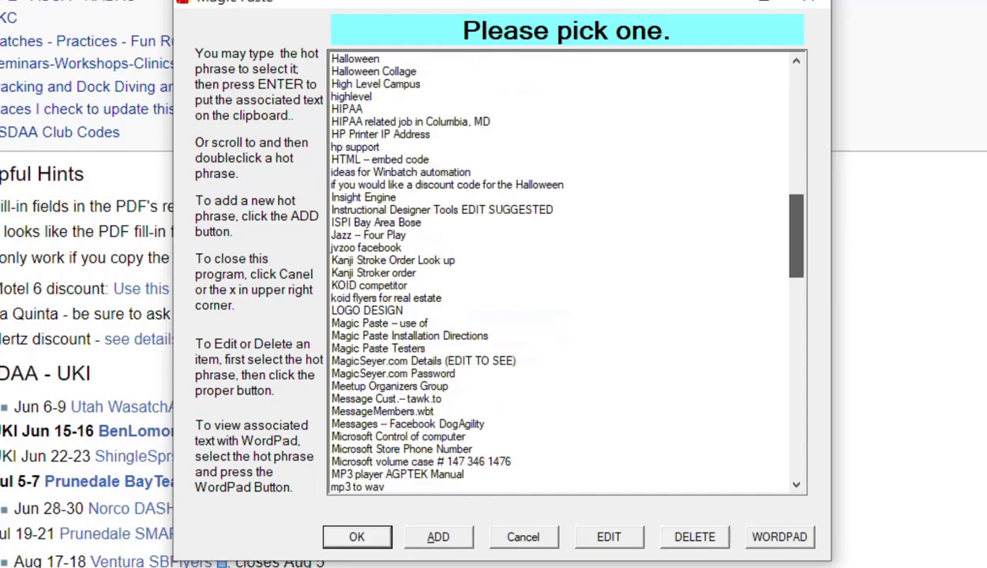
scroll(564, 272, down, 7)
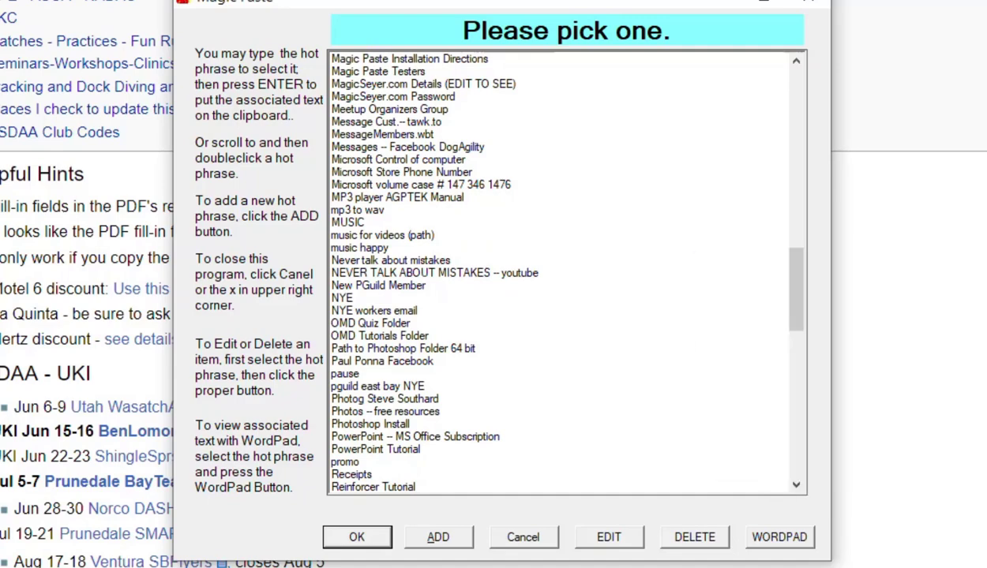
View the To Do hot phrase's associated text in WordPad and move the Magic Paste window clear of the document.
click(421, 185)
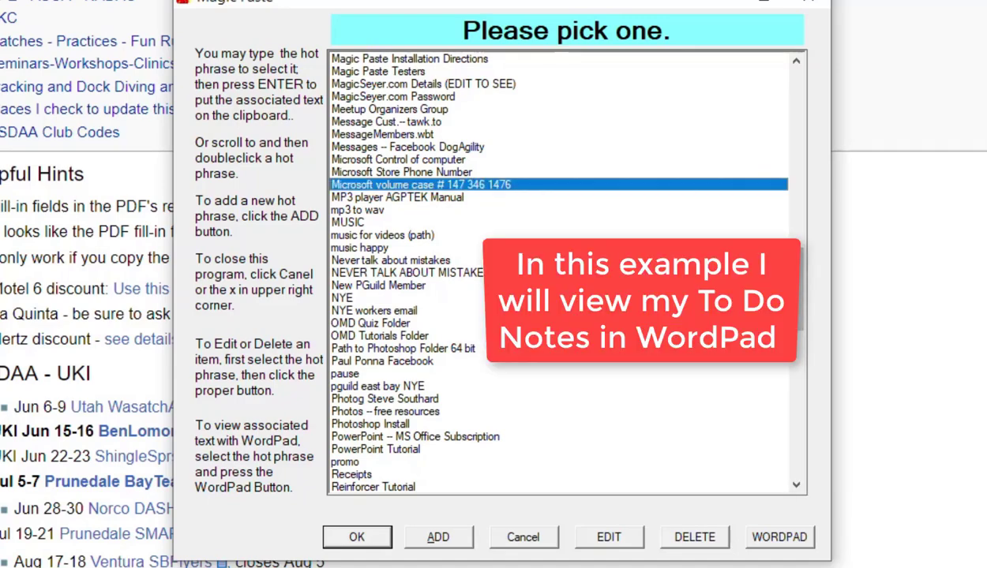
text(to)
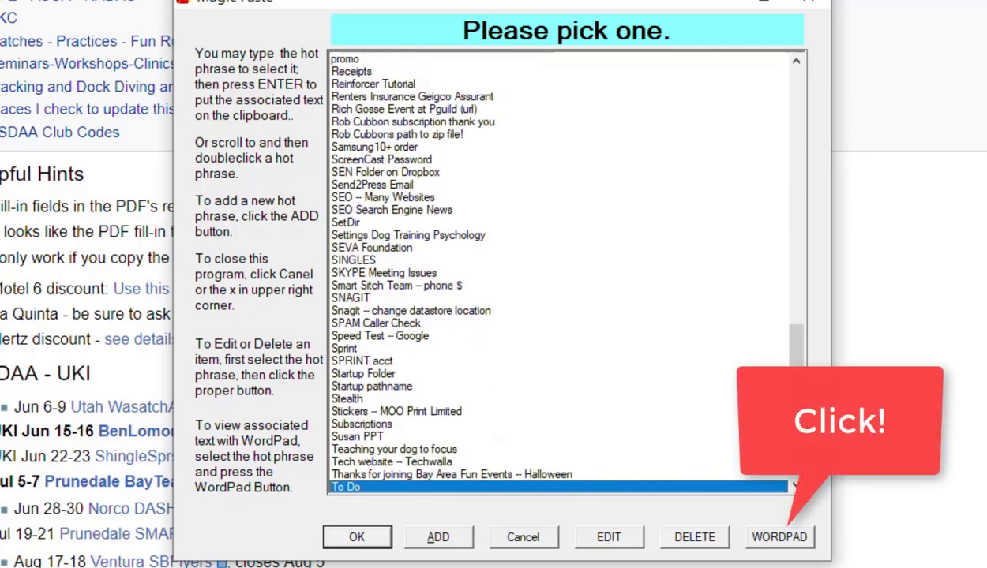
click(778, 537)
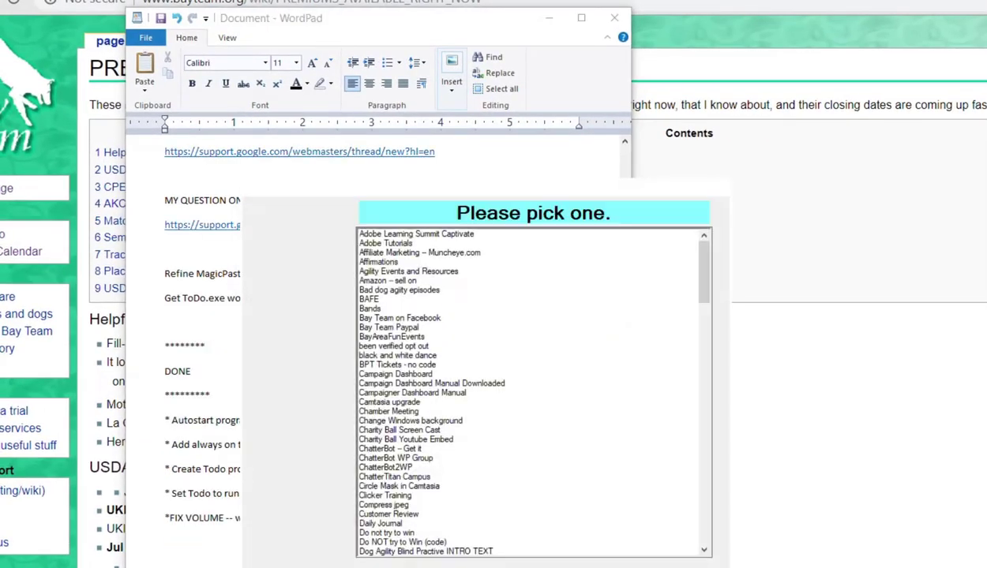
drag(558, 191, 986, 208)
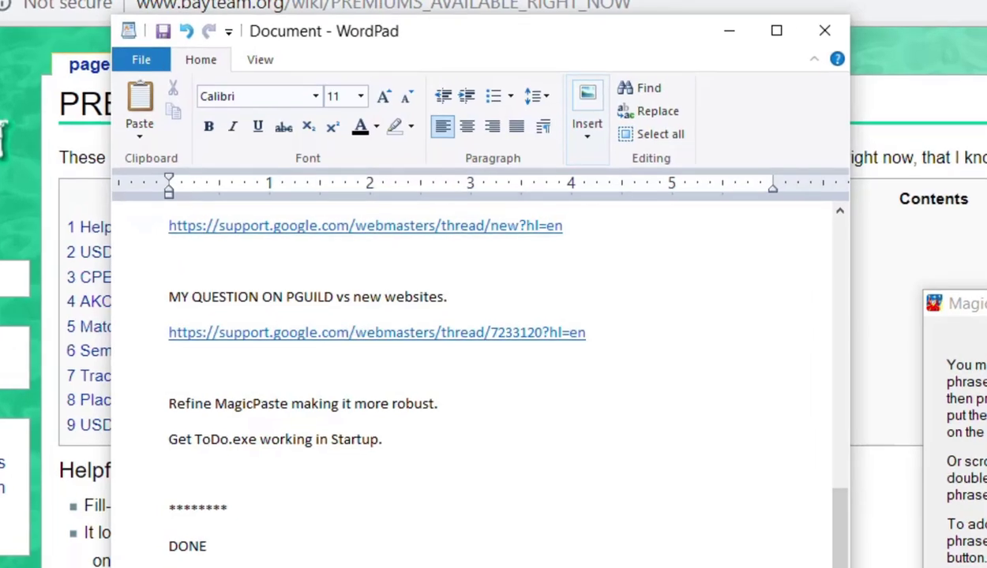
Open the support.google.com/webmasters/thread/new?hl=en link under Ask Google Web Master Forums in the To Do notes.
scroll(496, 378, up, 10)
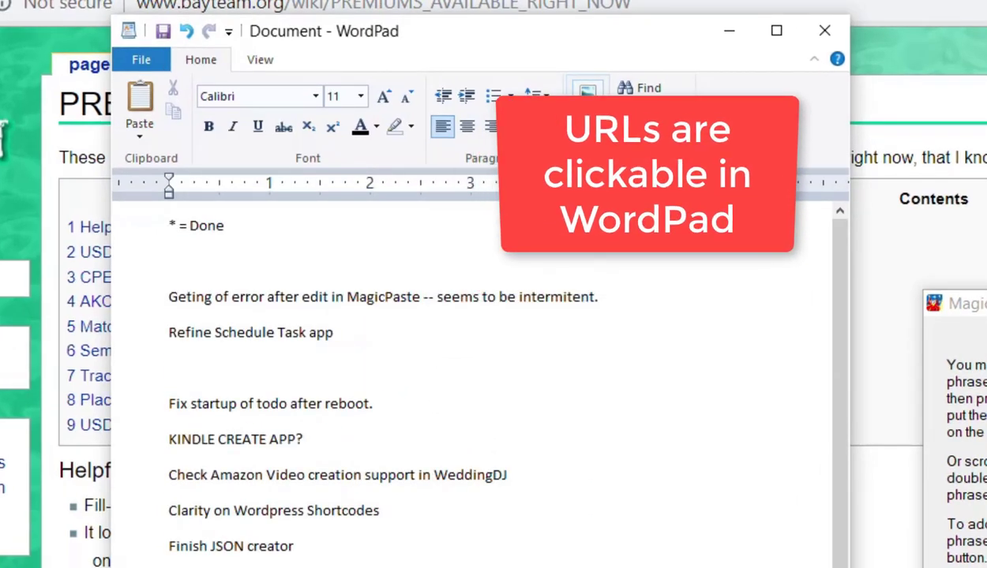
scroll(495, 377, down, 2)
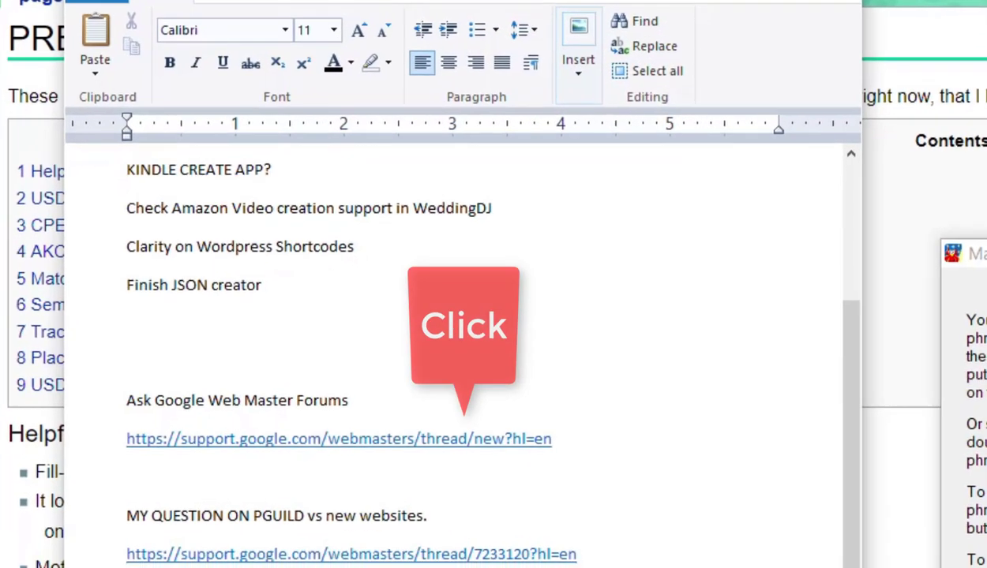
click(304, 474)
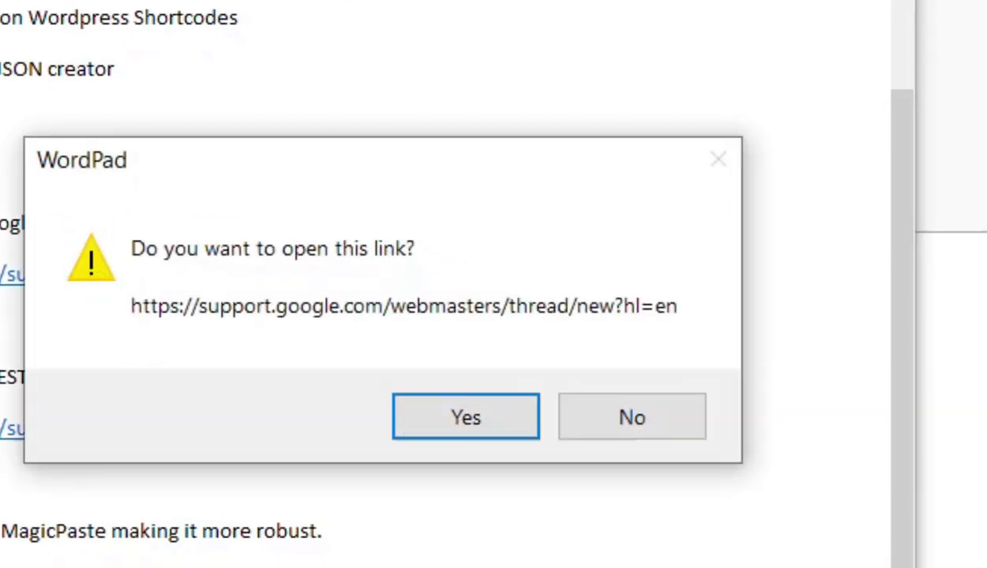